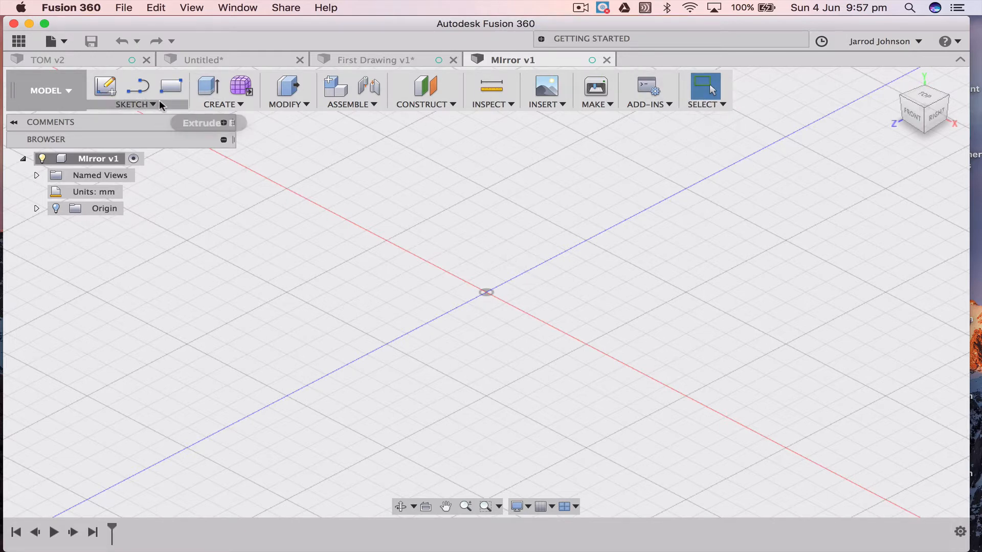
Start a new sketch on the horizontal origin plane, viewed from the top.
click(105, 87)
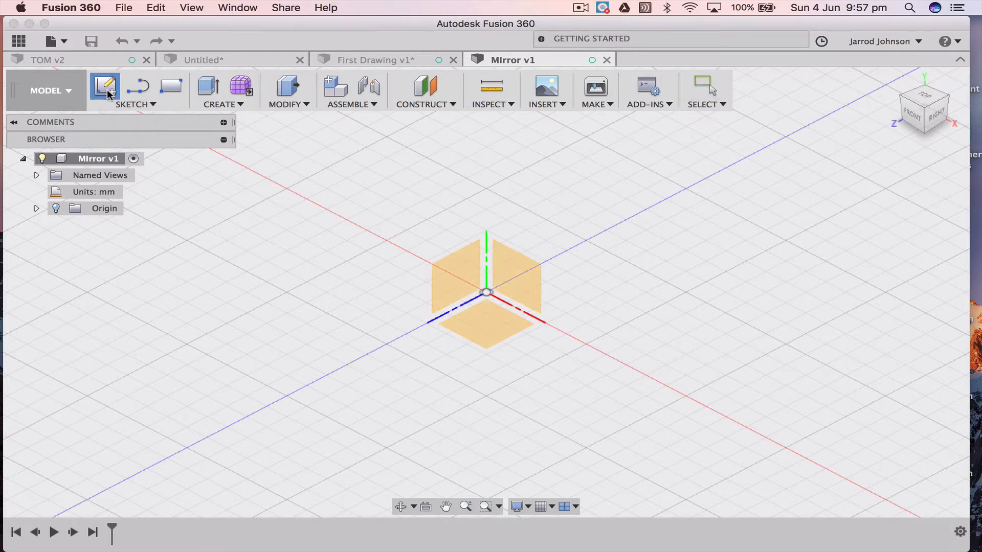
click(469, 324)
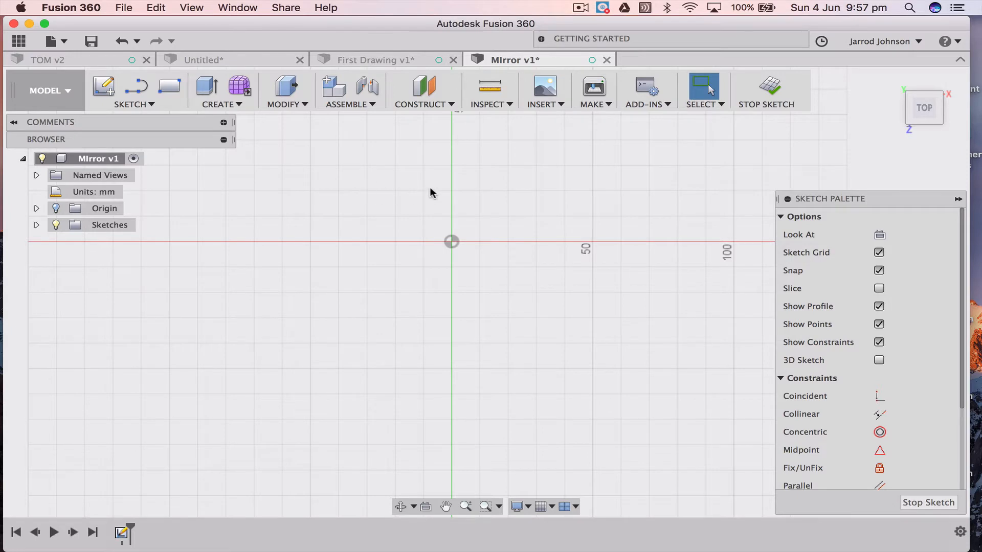
scroll(429, 186, down, 3)
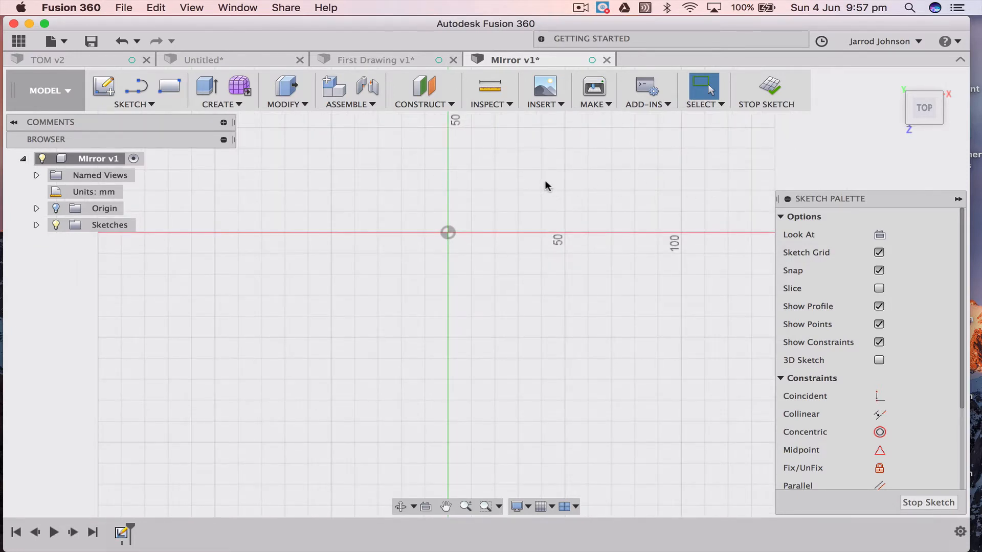
scroll(545, 181, up, 3)
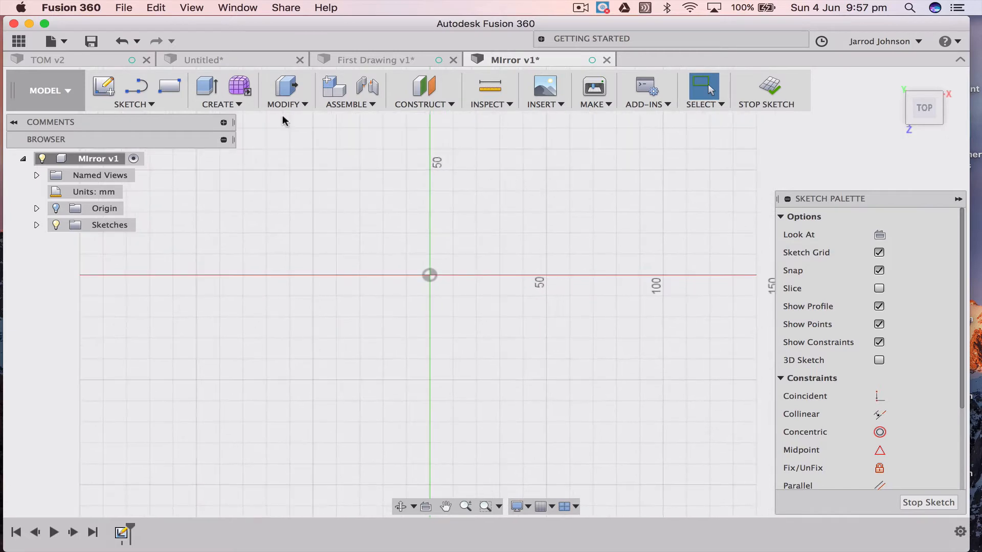
Sketch half of a T profile with connected lines, its open ends on the vertical axis, flange about 10 mm deep and stem about 40 mm long.
click(136, 87)
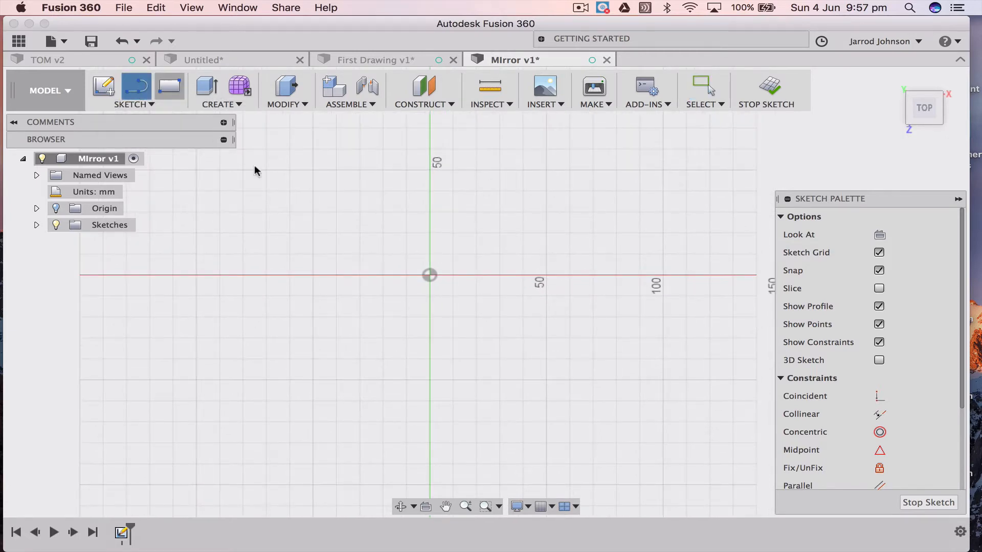
click(429, 232)
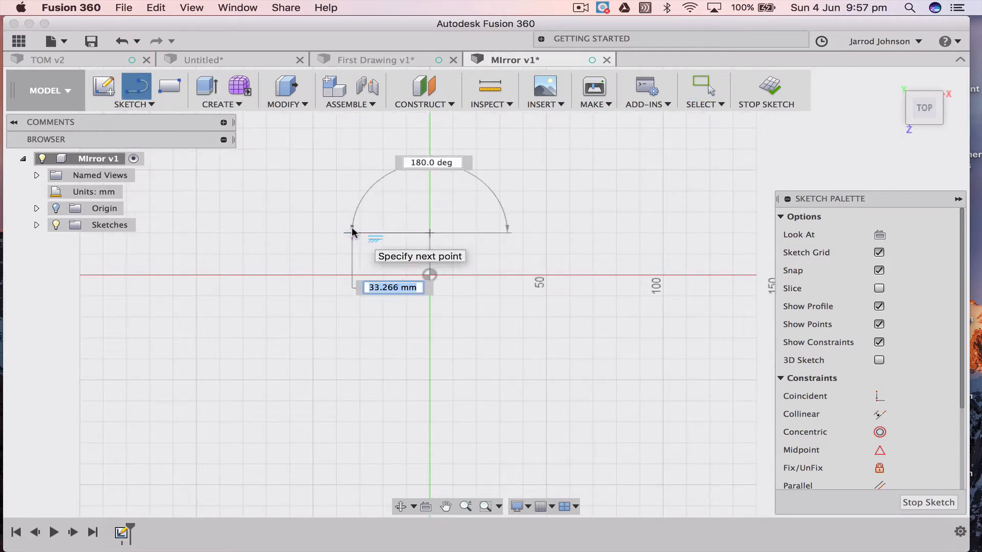
click(359, 233)
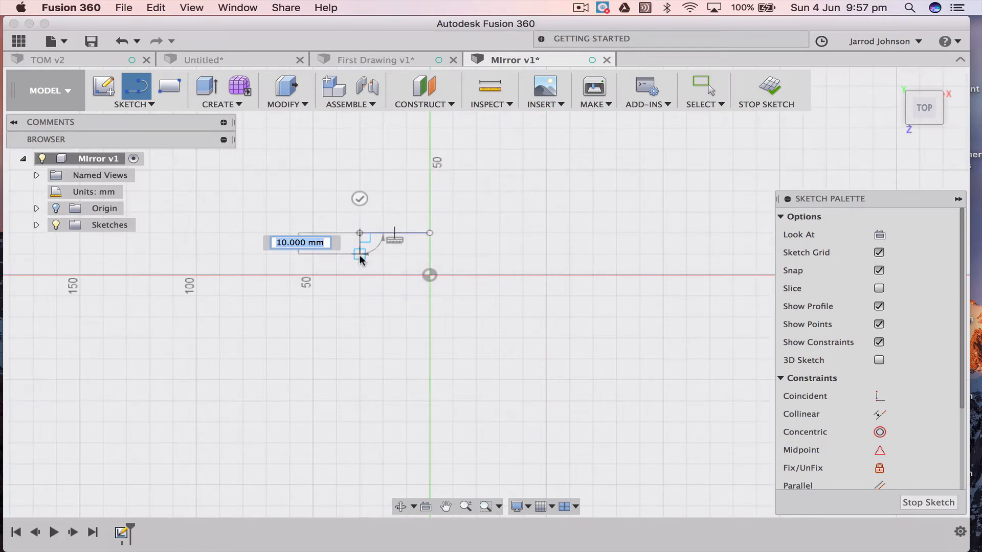
click(359, 254)
click(406, 254)
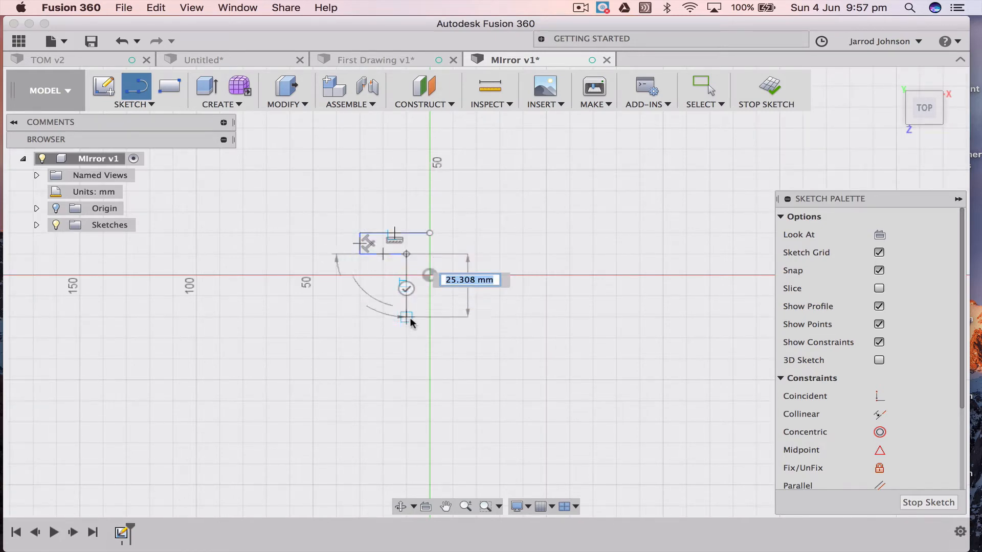
click(406, 337)
click(430, 337)
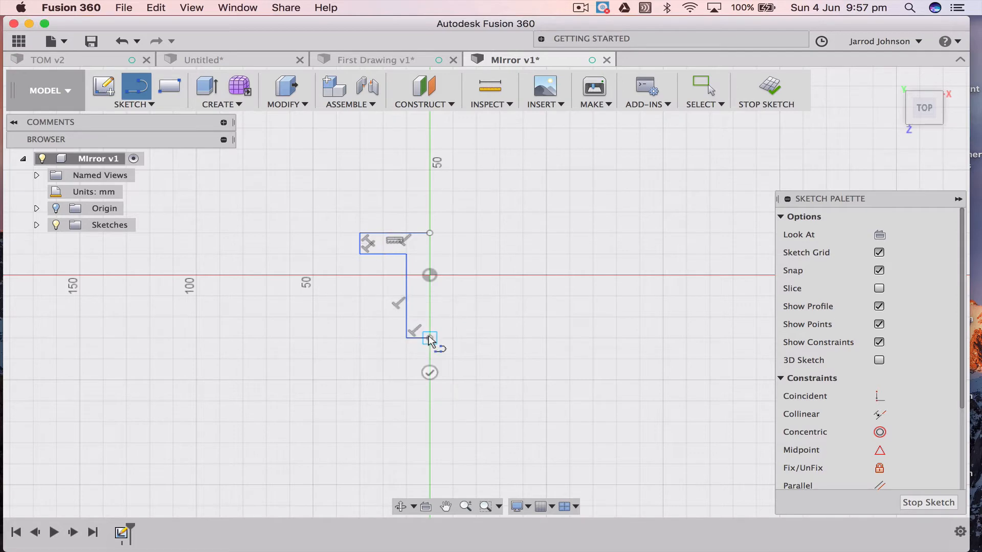
mouse_move(430, 339)
mouse_down()
mouse_move(439, 341)
mouse_move(432, 375)
mouse_move(416, 333)
mouse_move(432, 340)
mouse_up()
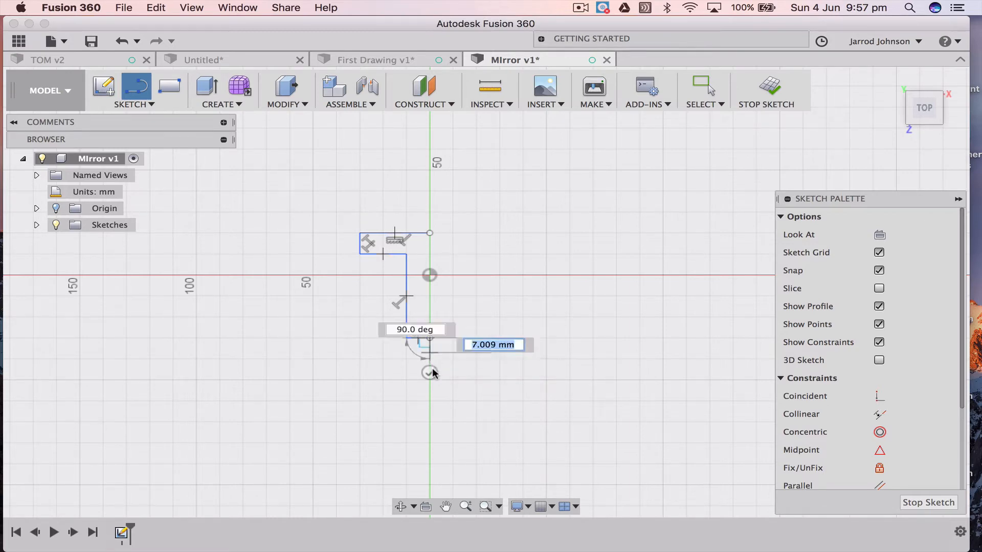
key(Escape)
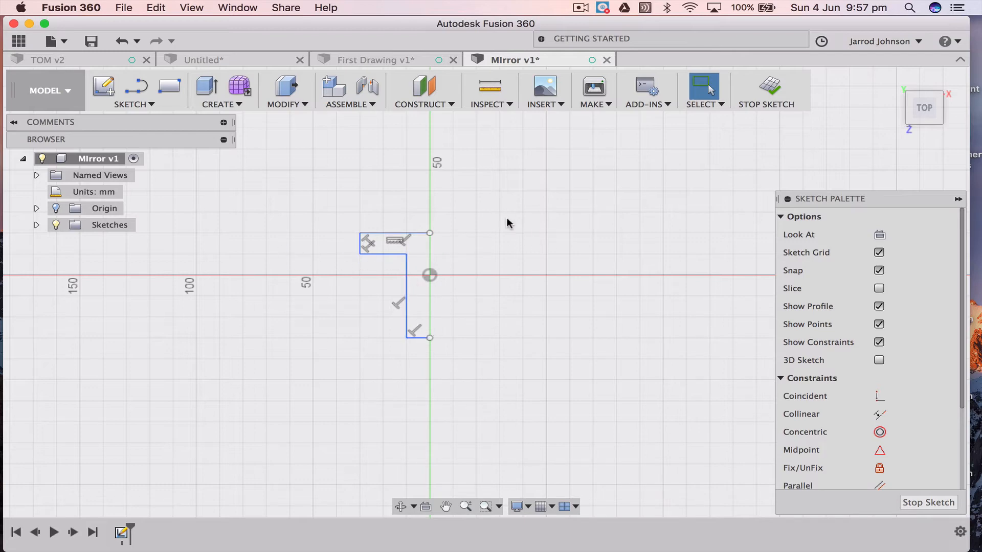
Draw a separate vertical line about 90 mm long beside the half profile's open side.
key(l)
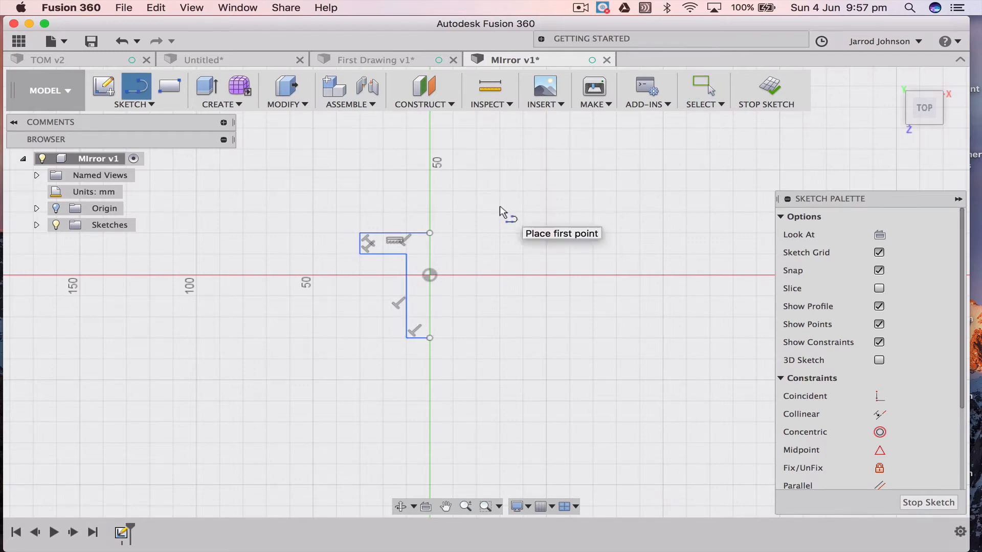
click(500, 212)
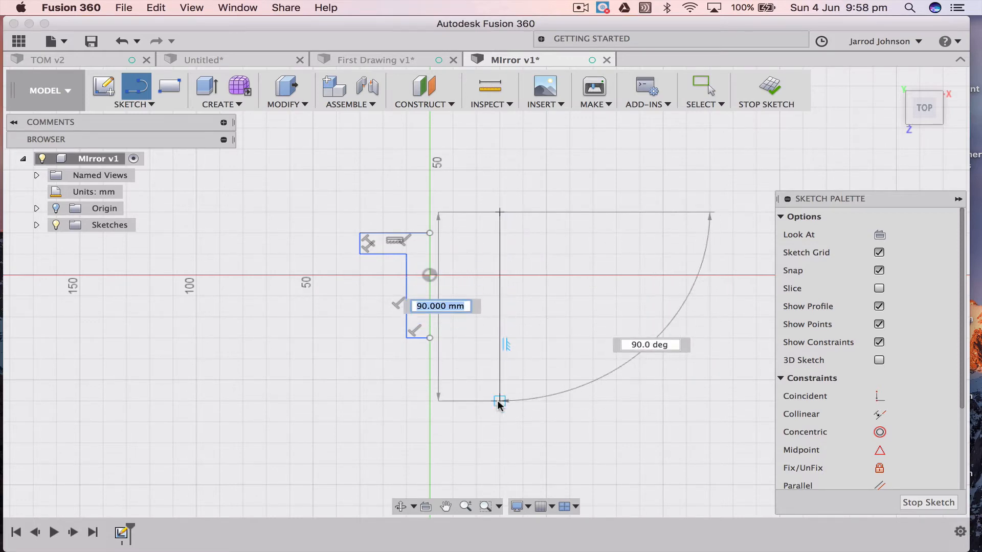
click(499, 401)
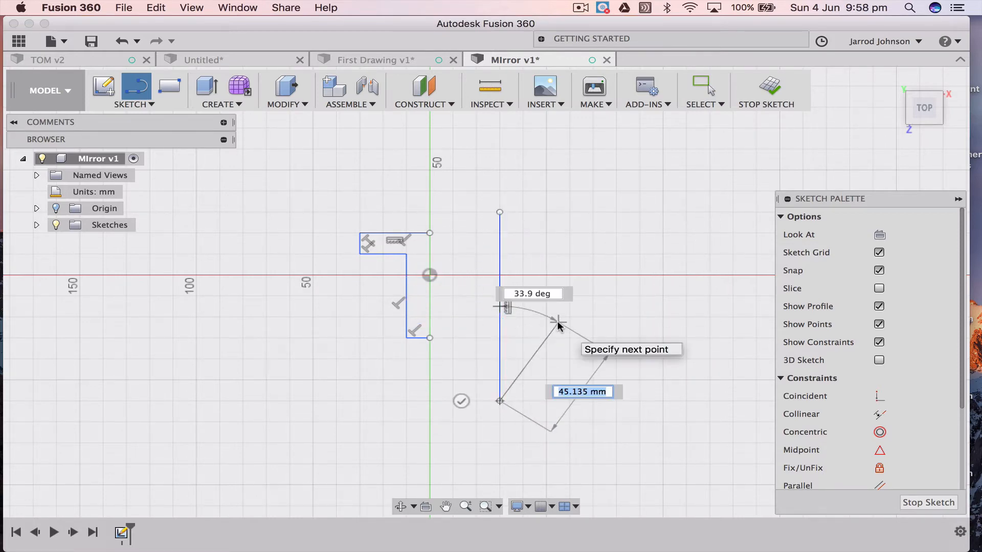
key(Escape)
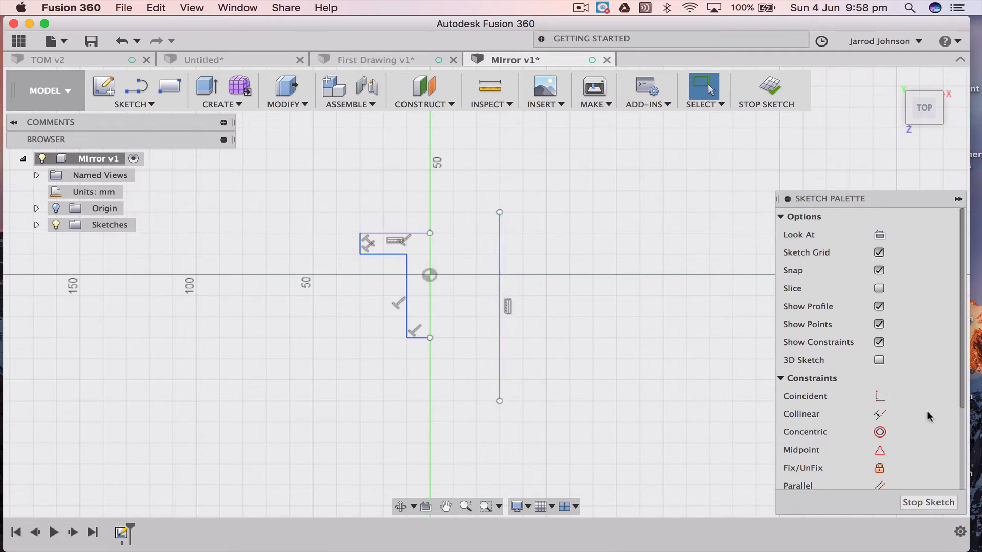
Centre the separate vertical line on the origin with a Midpoint constraint and convert it to construction geometry.
click(879, 450)
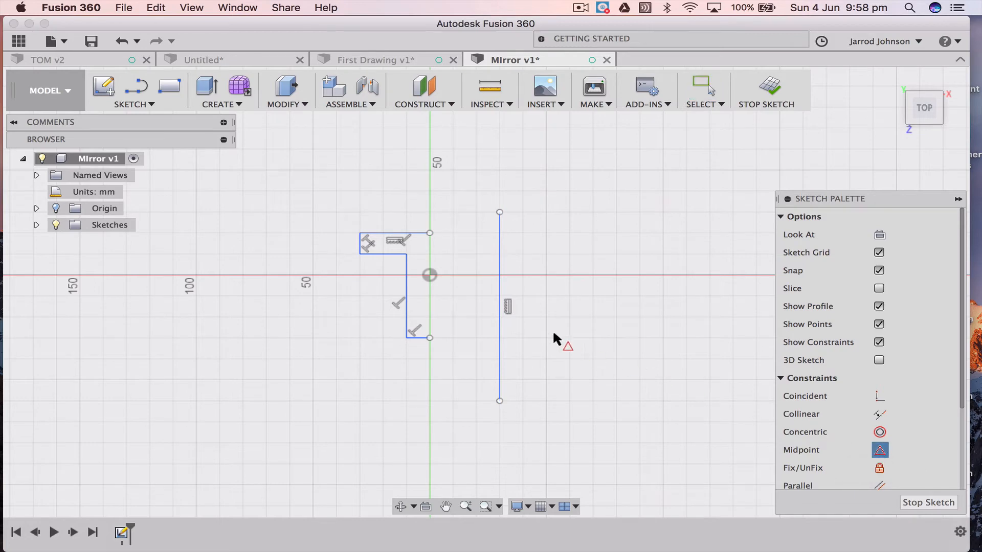
click(499, 265)
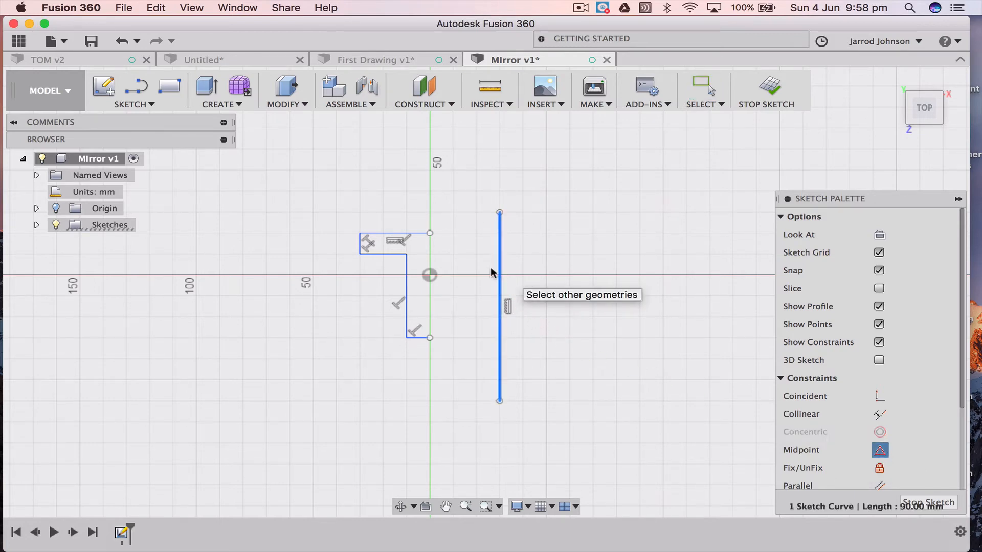
click(429, 276)
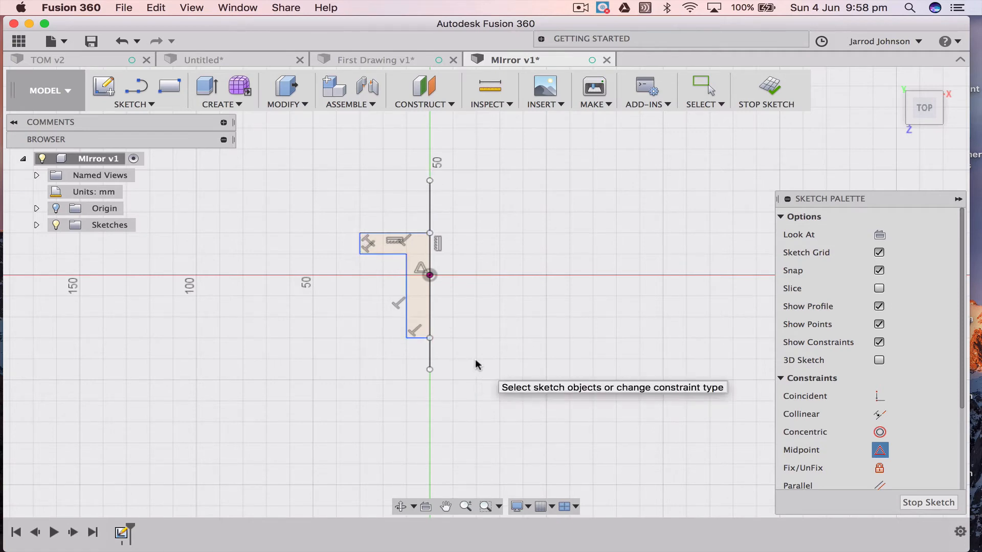
click(429, 200)
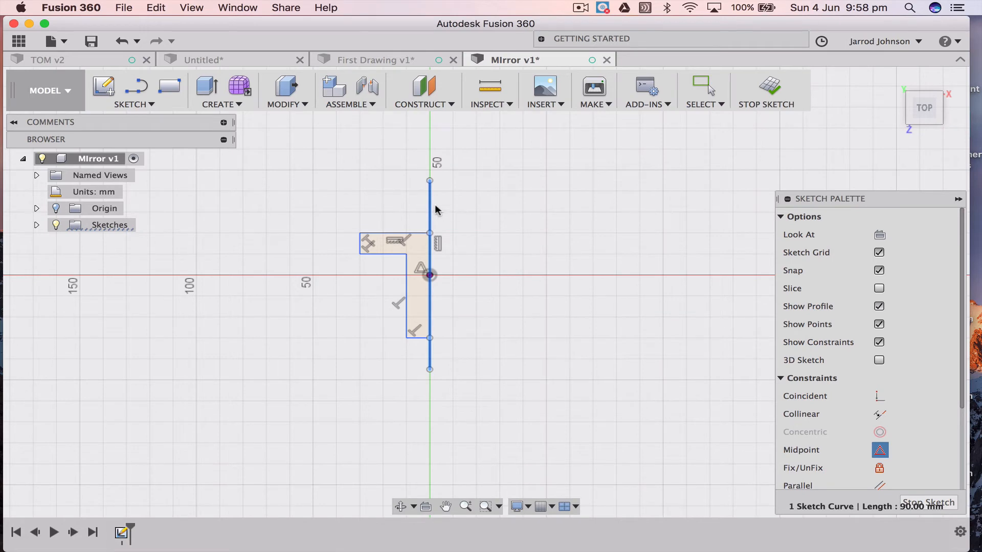
key(Escape)
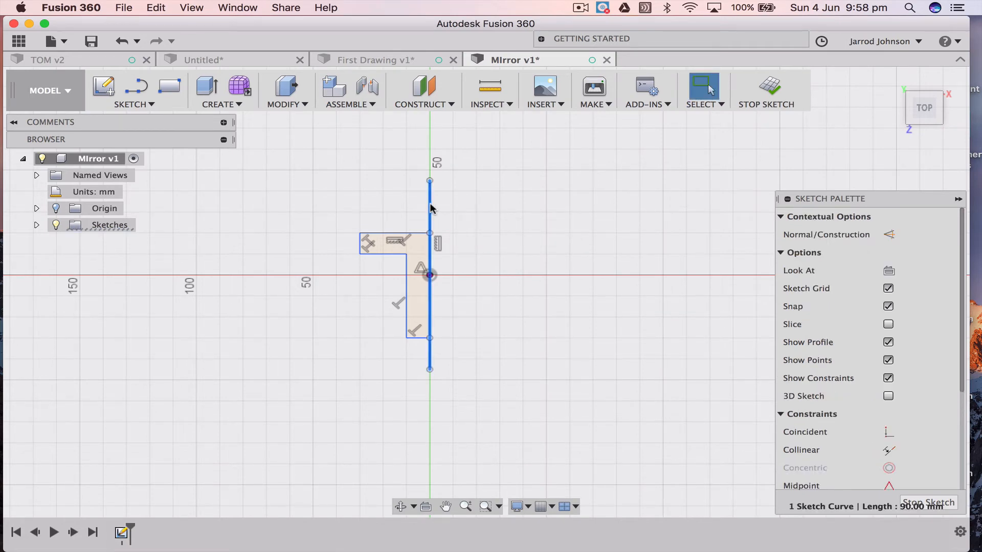
key(x)
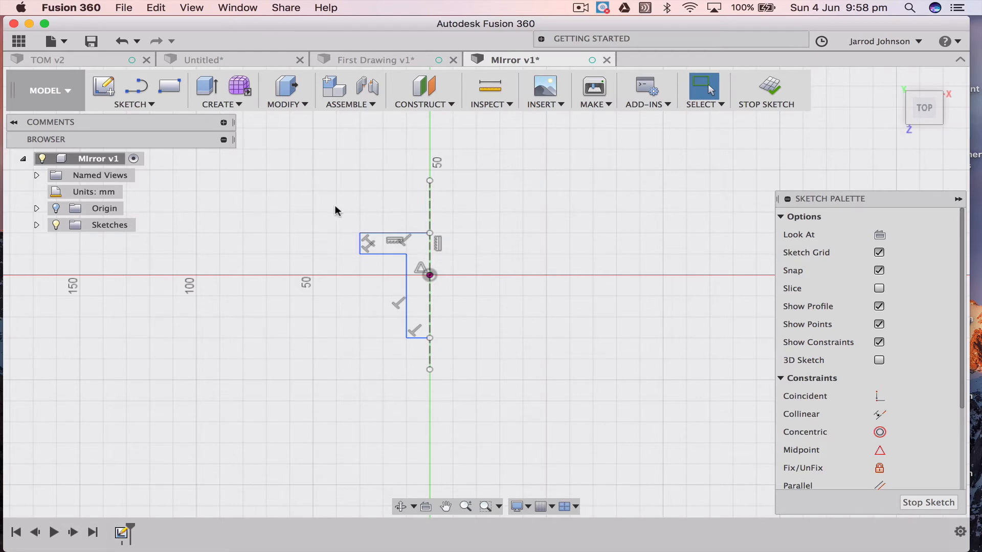
Mirror all lines and points of the half T profile about the vertical construction line.
click(149, 104)
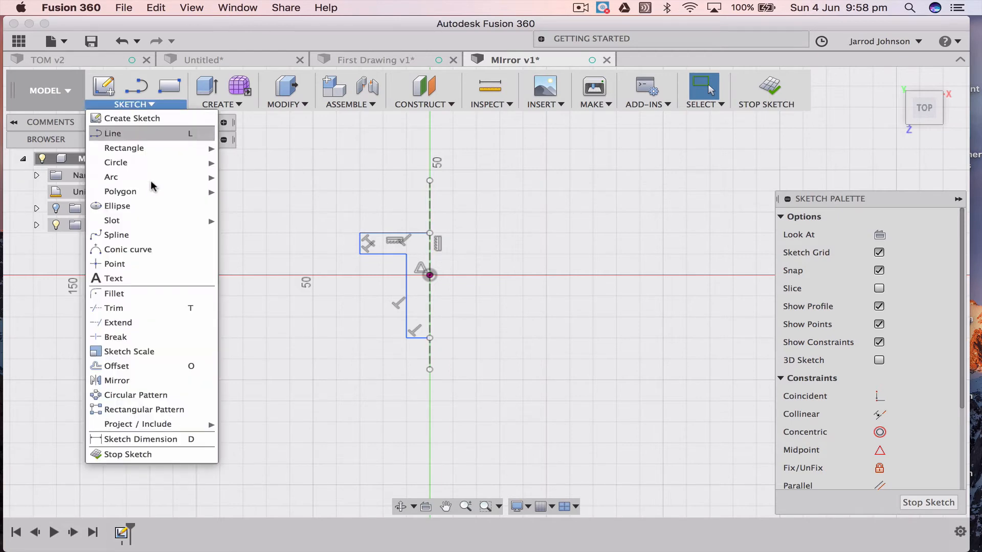
click(129, 380)
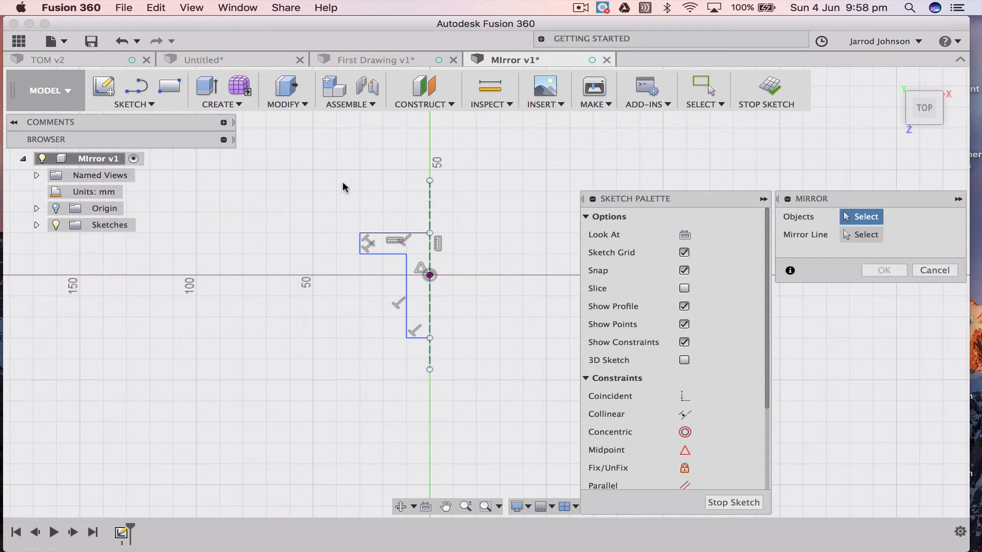
mouse_move(342, 183)
mouse_down()
mouse_move(405, 376)
mouse_move(418, 402)
mouse_move(430, 393)
mouse_up()
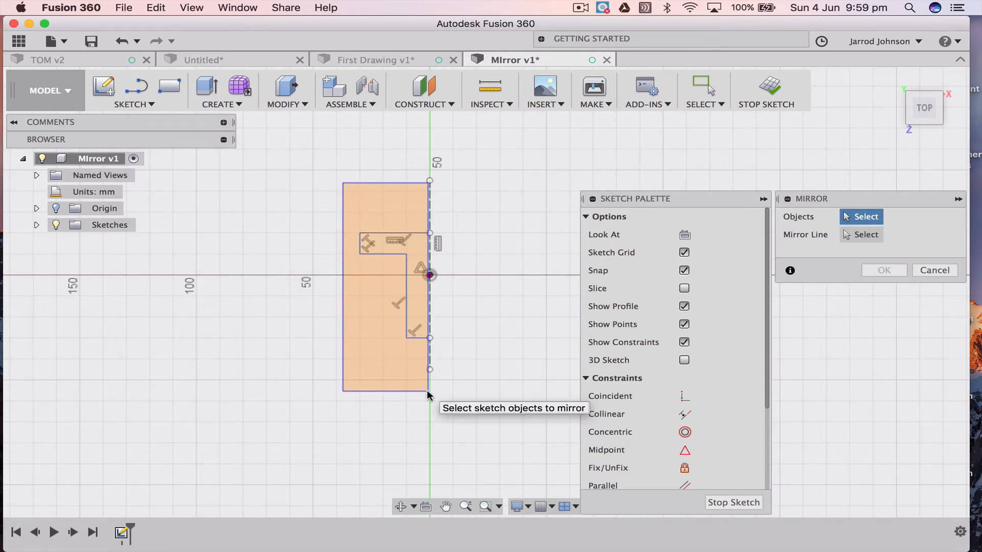
drag(426, 389, 419, 393)
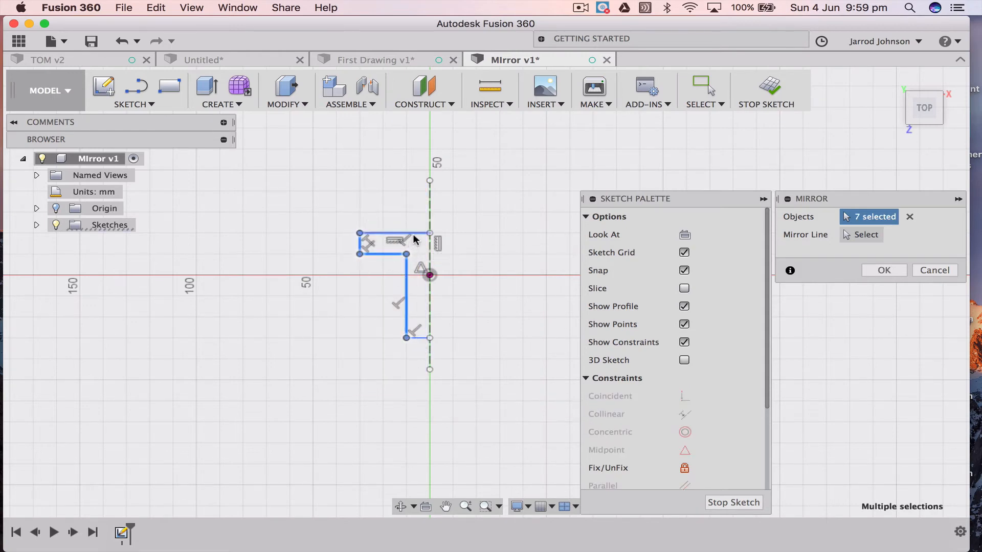
click(413, 232)
click(418, 337)
scroll(710, 386, down, 5)
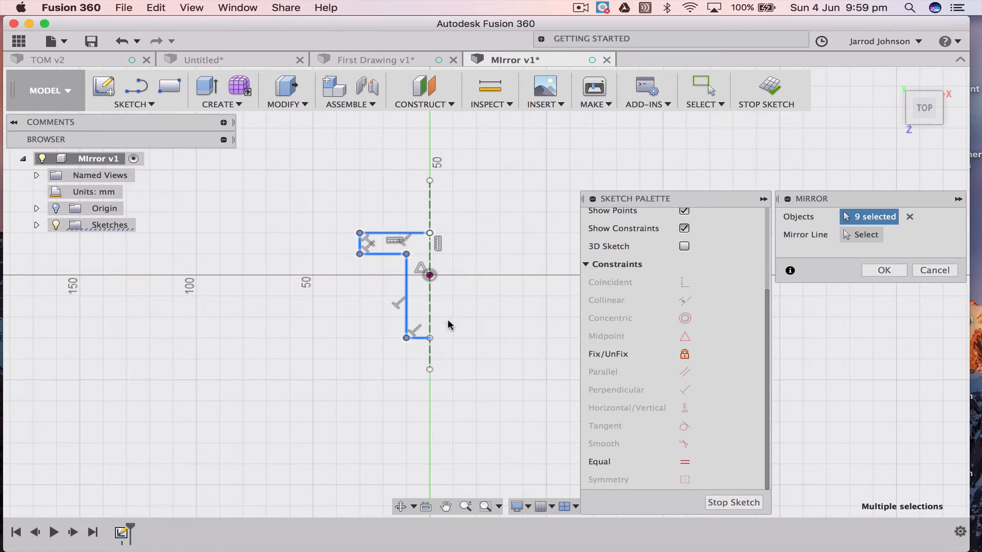
click(431, 338)
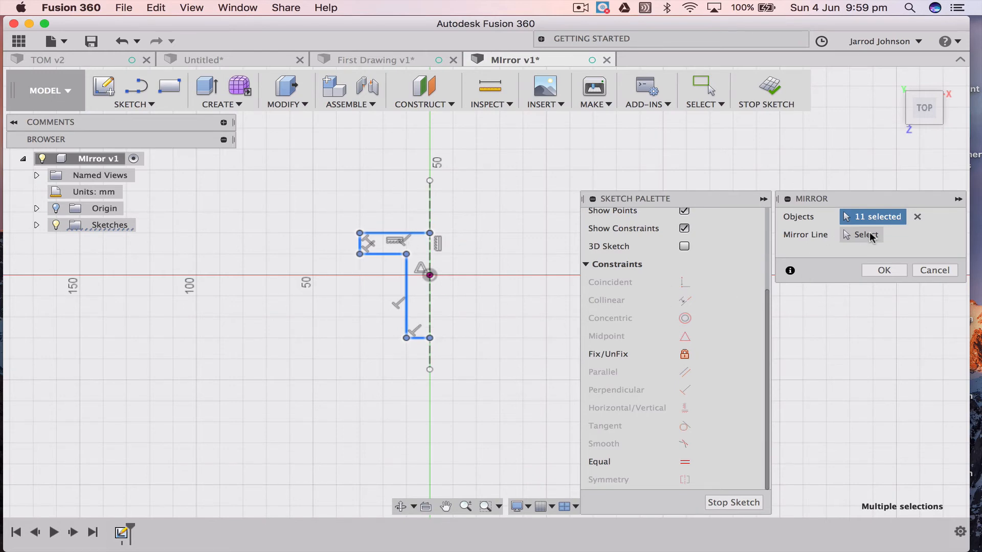
click(850, 237)
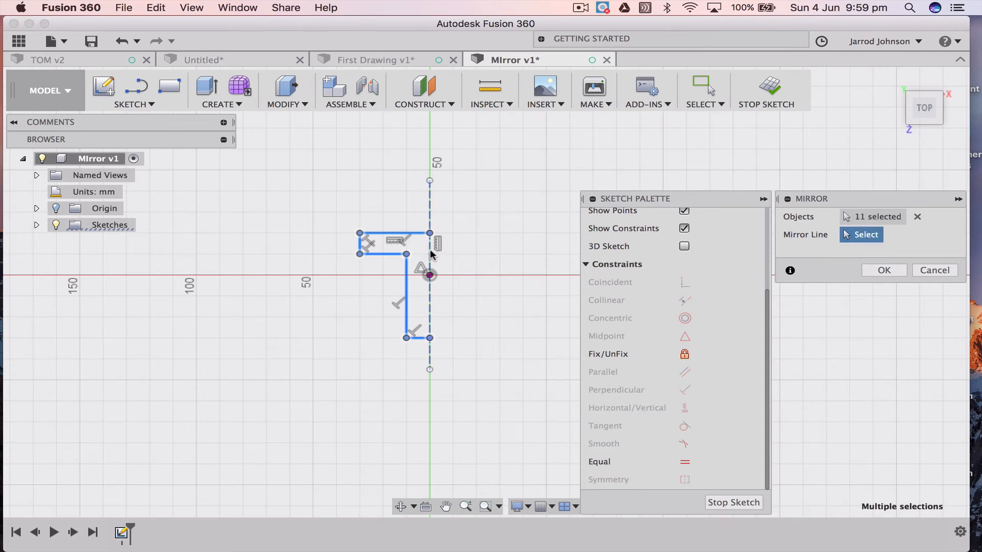
click(429, 217)
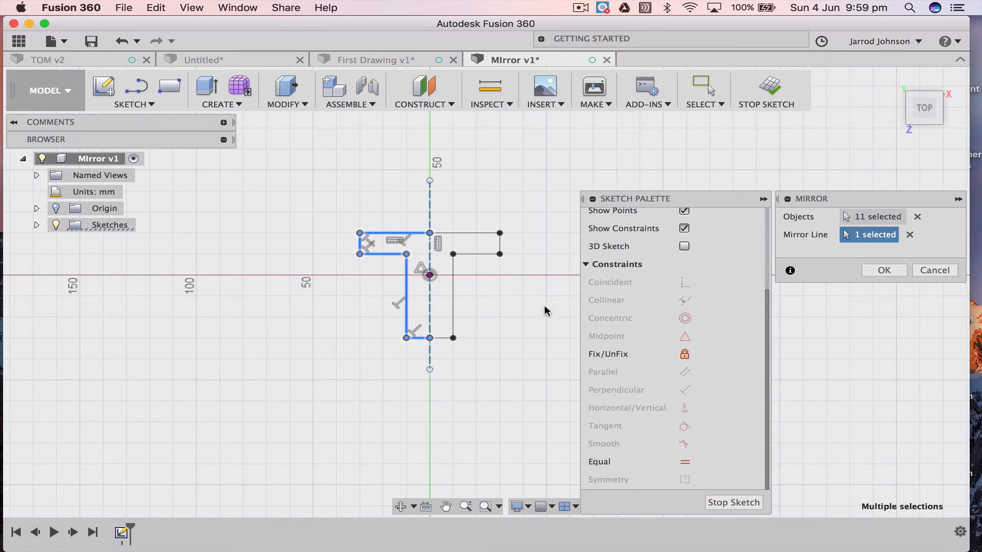
key(Return)
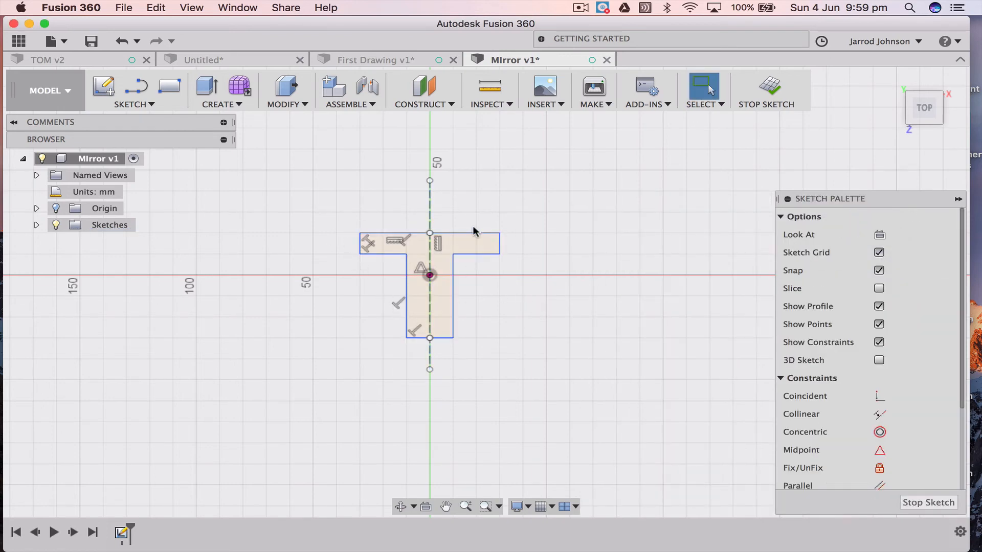
Narrow the T's stem and crossbar by pulling their mirrored edges inward, then shift the stem's bottom corner and undo that shift.
click(452, 300)
mouse_move(453, 296)
mouse_down()
mouse_move(483, 300)
mouse_move(442, 298)
mouse_up()
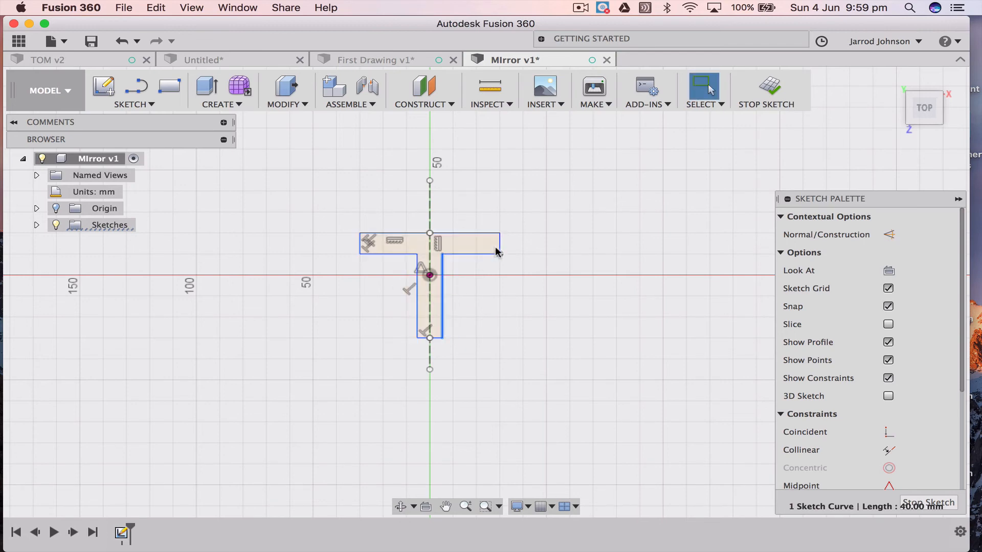
click(499, 246)
drag(500, 248, 491, 249)
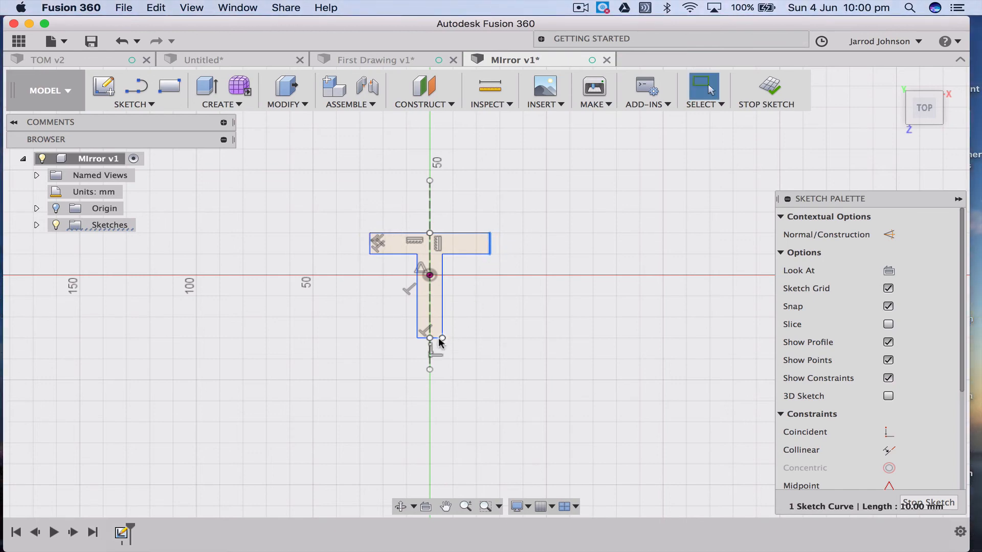
drag(439, 339, 435, 340)
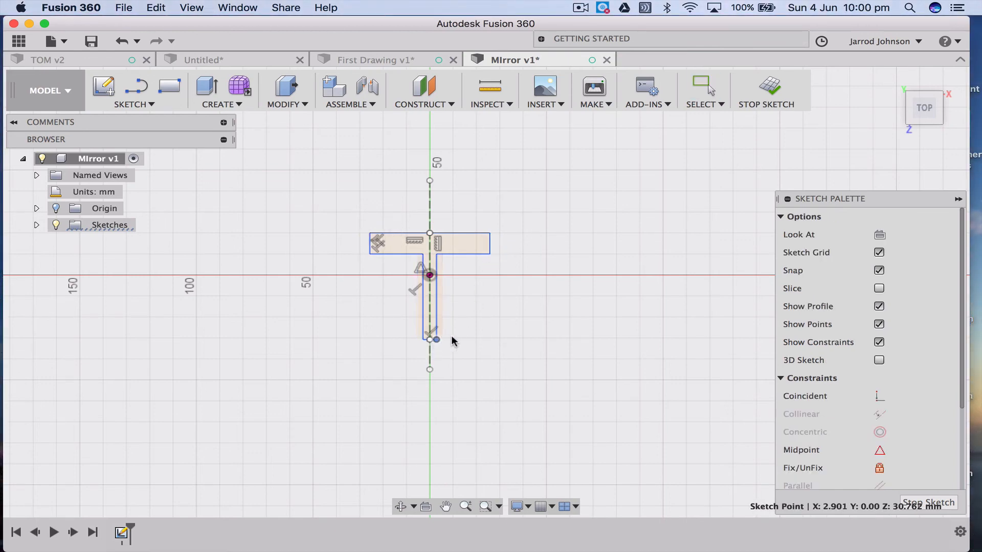
key(super+z)
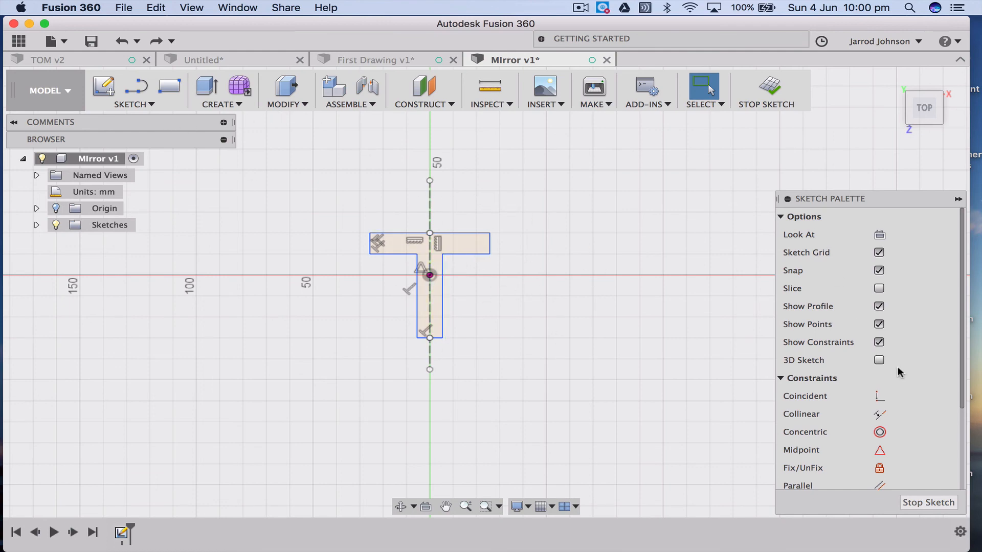
Finish the T profile sketch.
scroll(896, 376, down, 4)
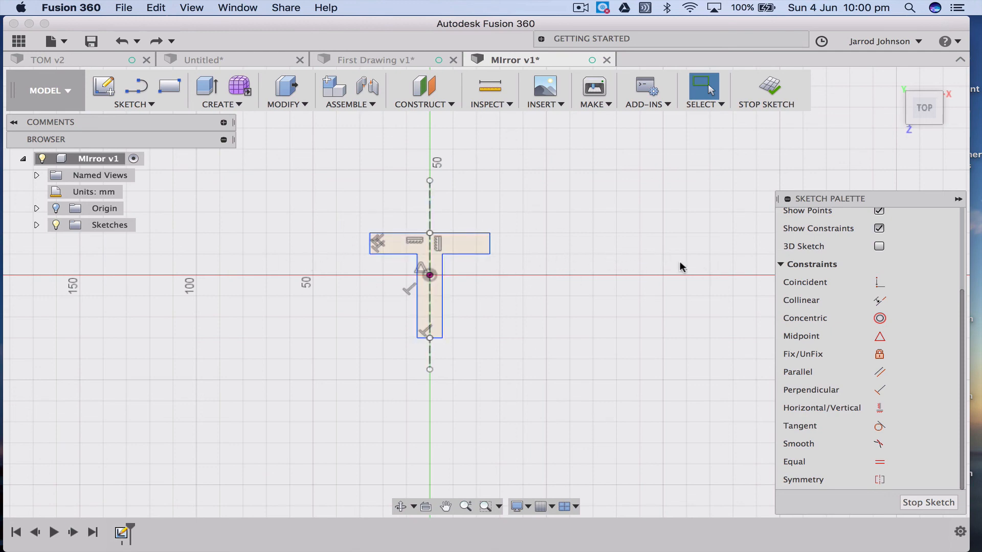
click(769, 91)
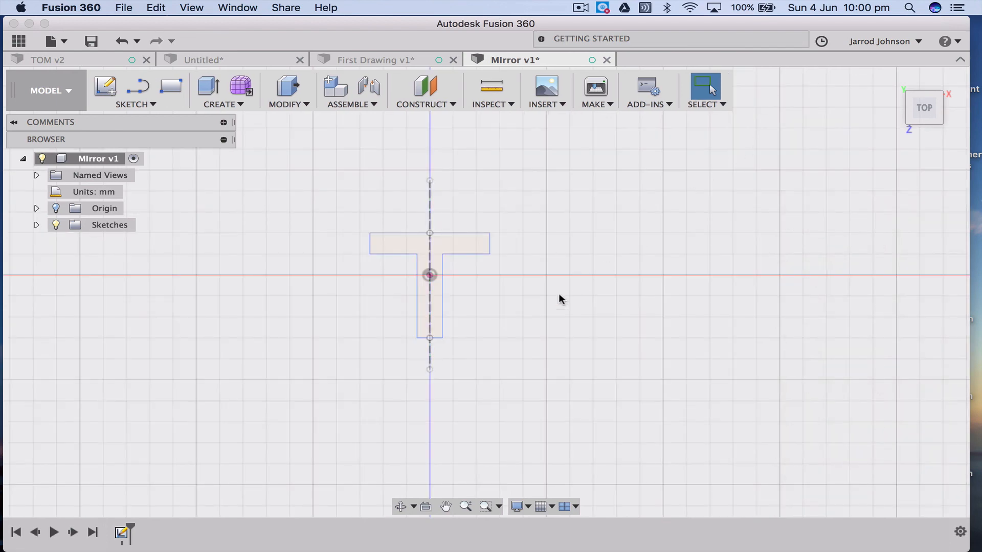